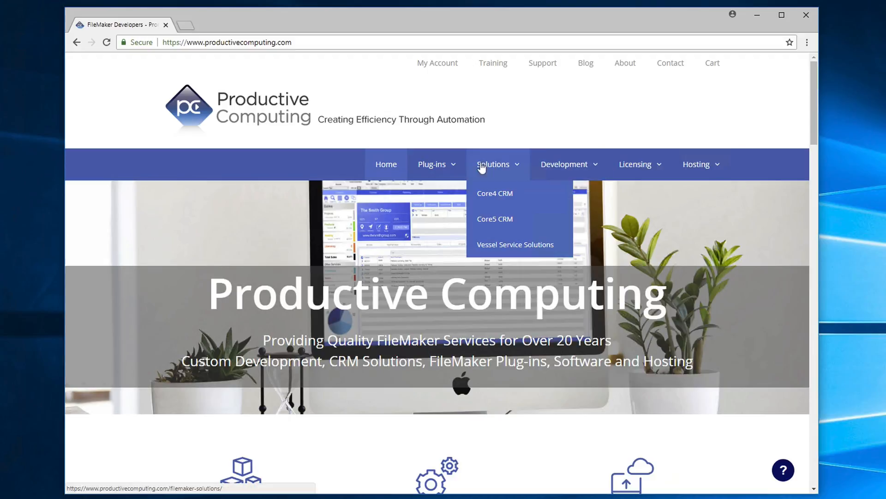
- Open the Outlook Manipulator plug-in page on the Productive Computing site and review its platform and license pricing options
mouse_move(442, 166)
mouse_move(445, 221)
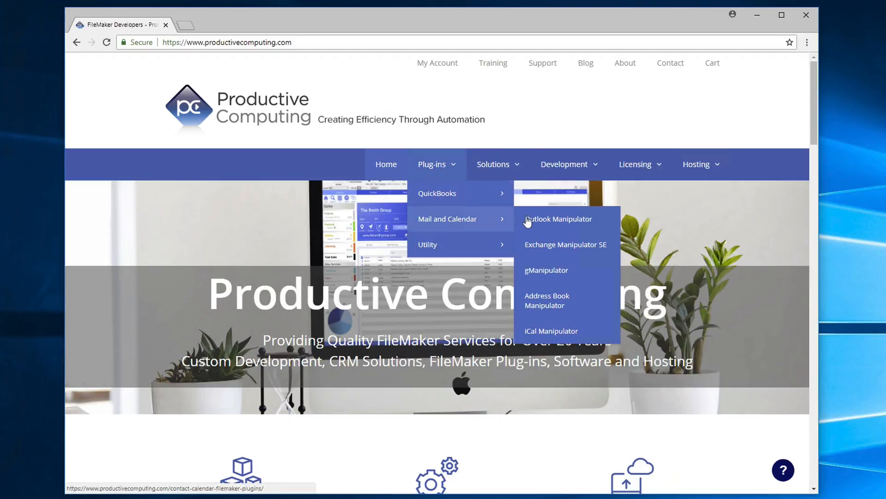
left_click(544, 218)
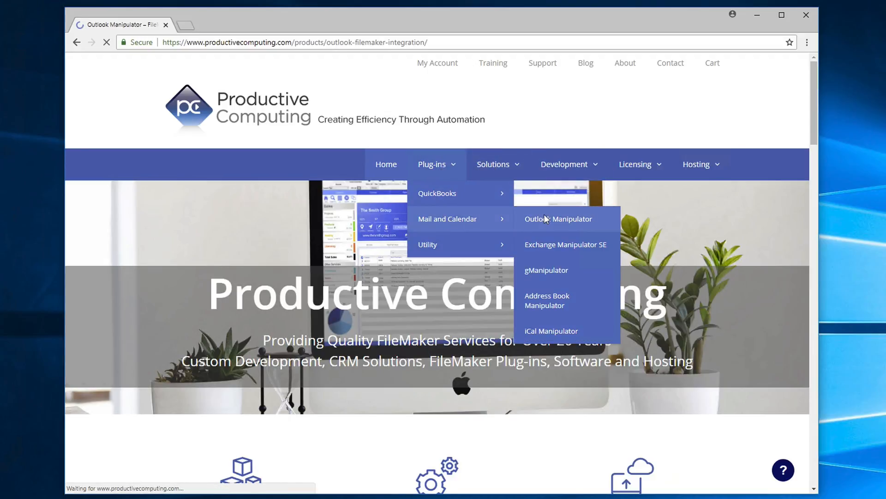
scroll(566, 224, "down", 3)
scroll(567, 224, "down", 5)
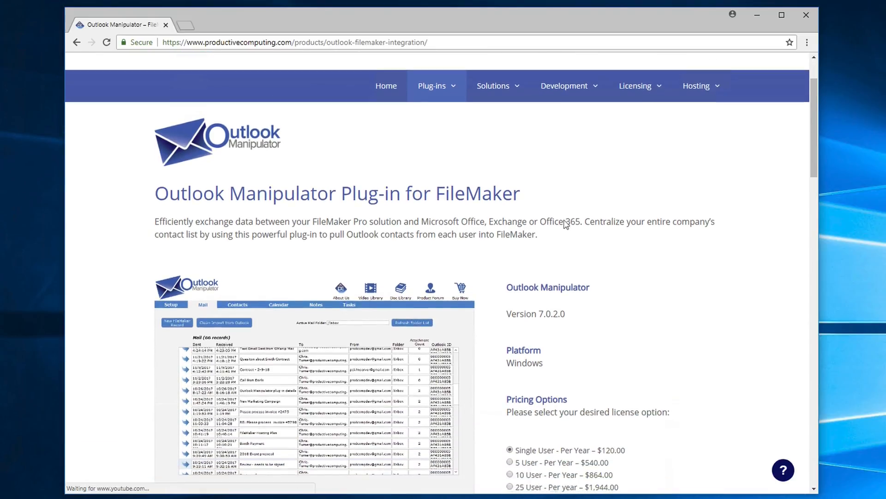
scroll(566, 225, "down", 10)
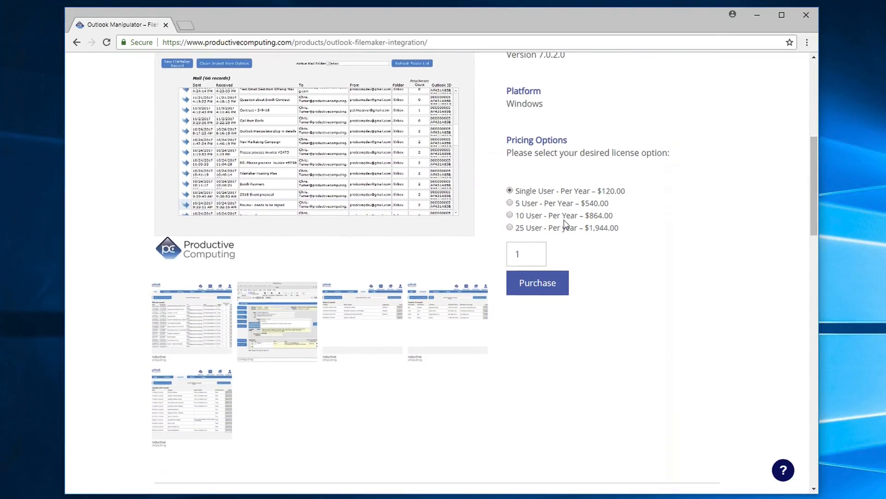
scroll(567, 224, "down", 7)
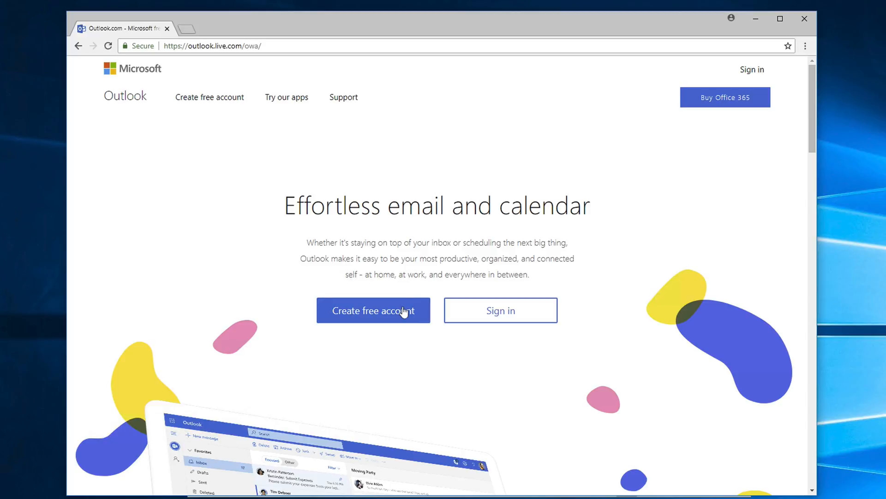
- Start creating a free account on the Outlook.com page
left_click(383, 313)
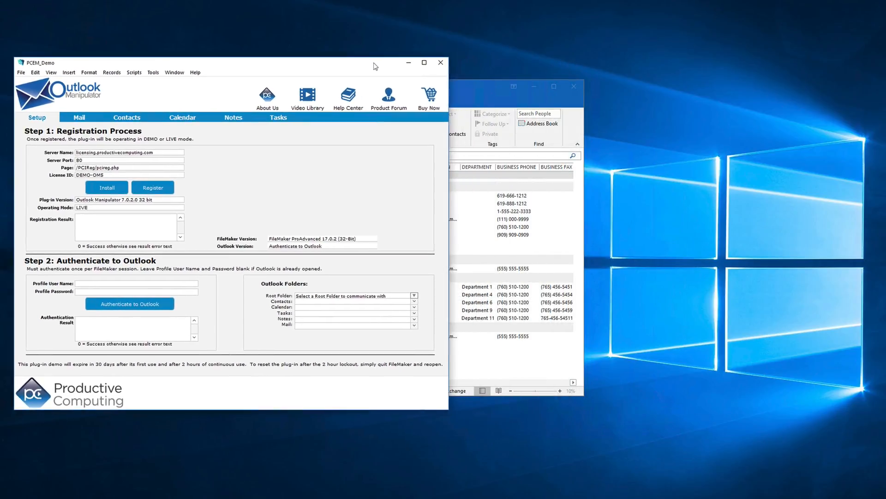
- Place Outlook beside the PCEM_Demo window, authenticate the plug-in to Outlook, and populate the default folders from the mailbox root folder
left_click_drag(474, 86, 752, 74)
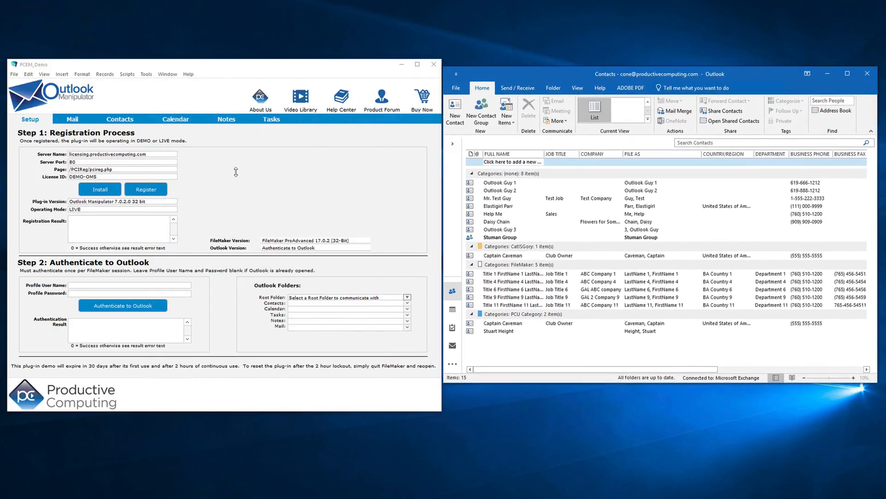
left_click(128, 309)
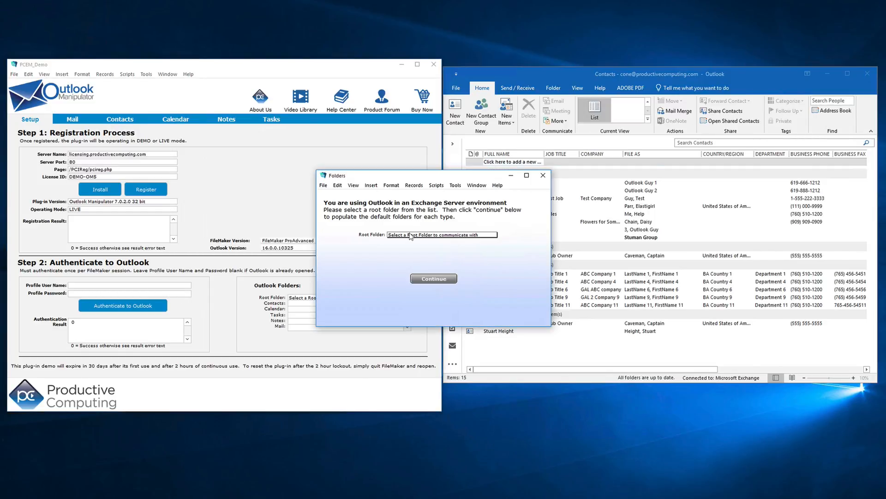
left_click(410, 236)
left_click(425, 249)
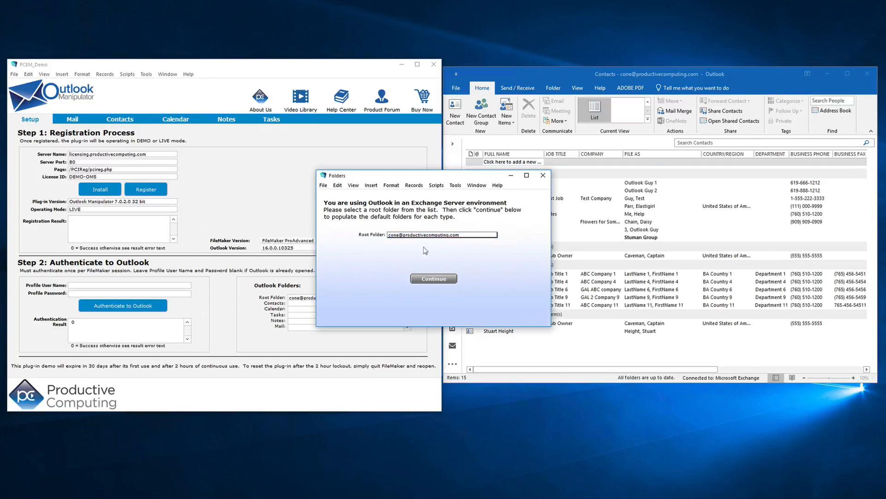
left_click(434, 279)
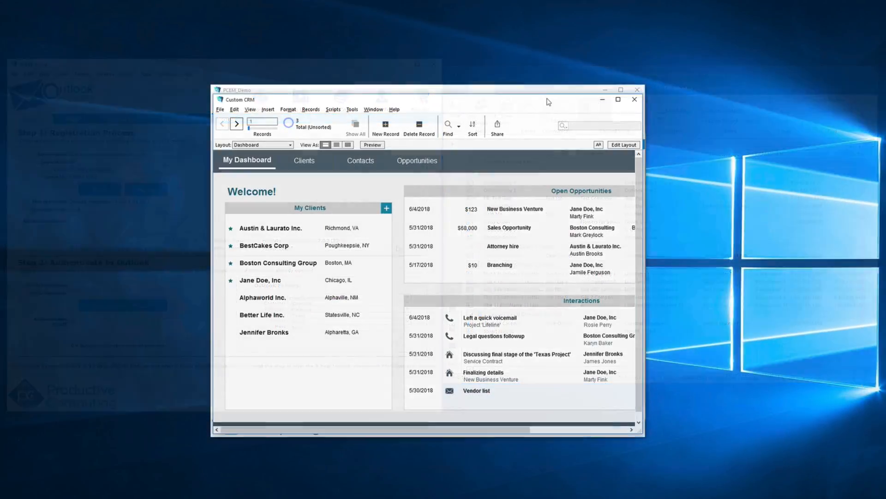
- Arrange the Outlook contacts window beside the Custom CRM window and bring PCEM_Demo forward
left_click_drag(512, 97, 336, 97)
key("alt+Tab")
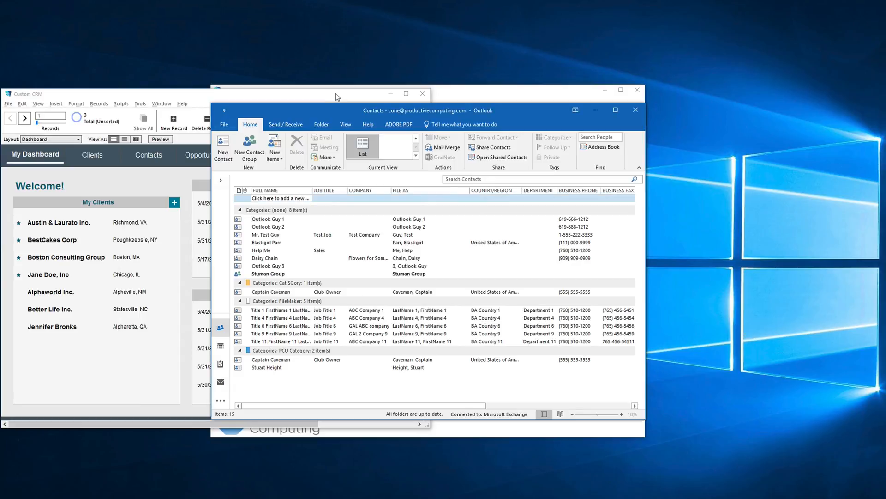
left_click_drag(378, 109, 619, 104)
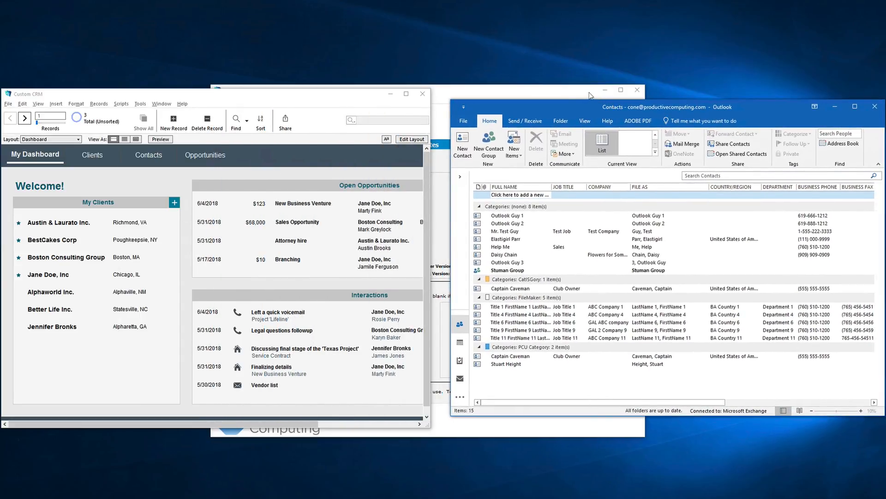
left_click(580, 94)
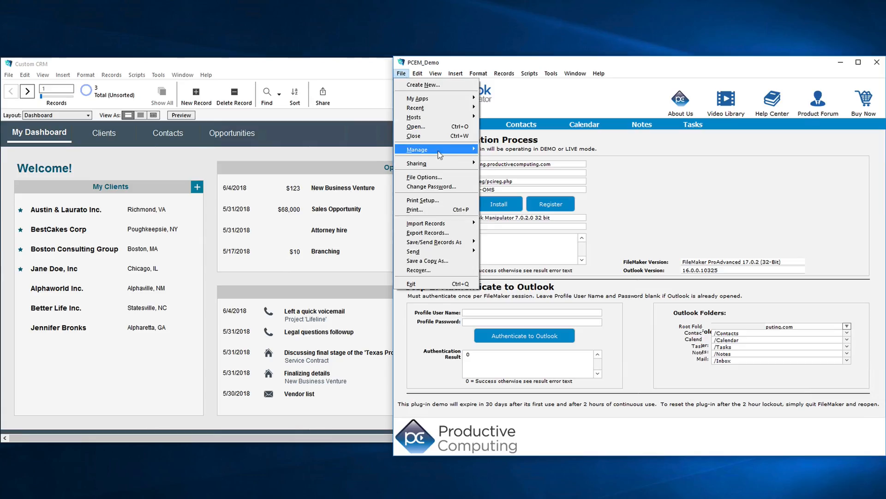
- Copy the Folders table from the PCEM_Demo database and paste it into the CRM database's tables
left_click(499, 153)
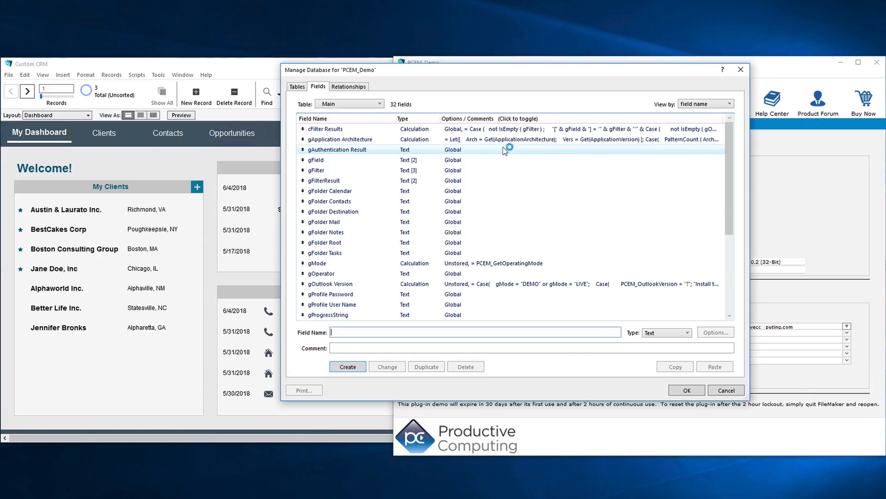
left_click(297, 86)
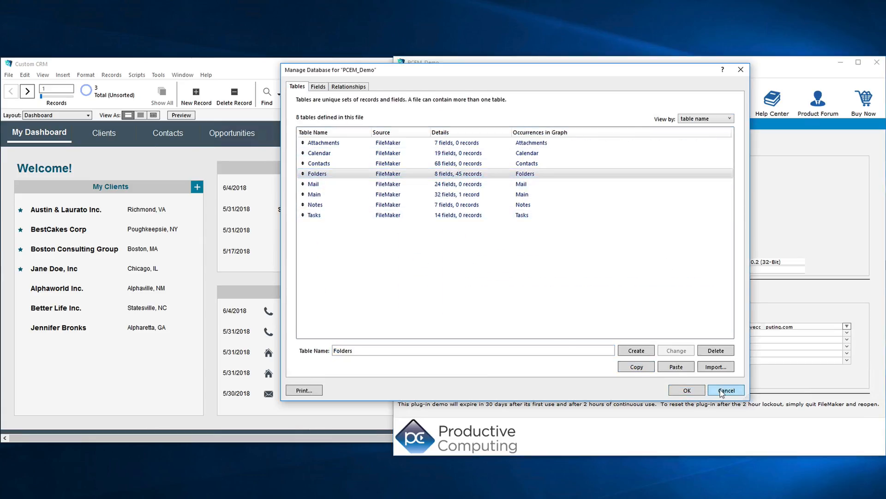
left_click(723, 391)
left_click(8, 75)
left_click(100, 150)
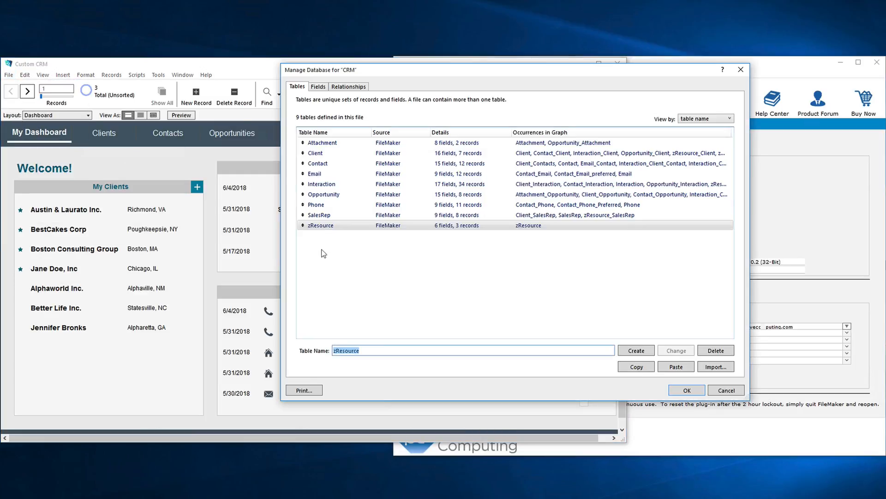
left_click(677, 367)
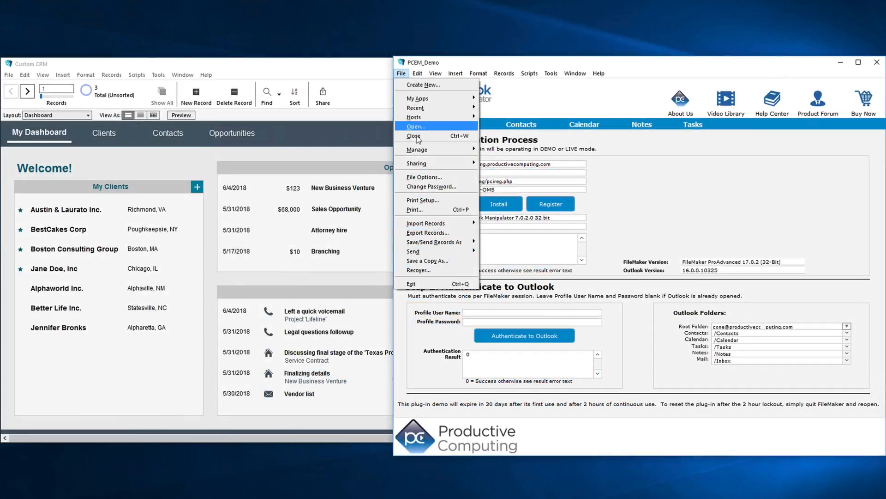
- Copy gAuthentication Result, gFolder Contacts, gFolder Root, gProfile Password and gProfile User Name from PCEM_Demo's Main table
mouse_move(420, 150)
left_click(503, 150)
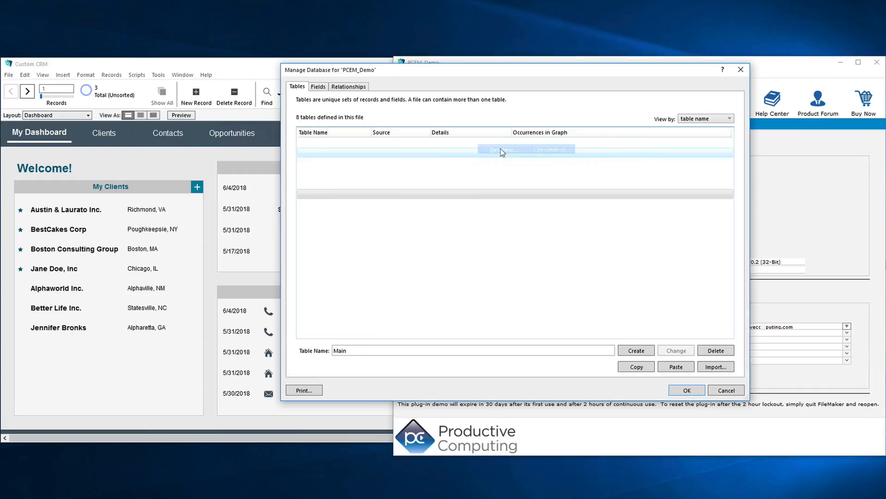
left_click(318, 87)
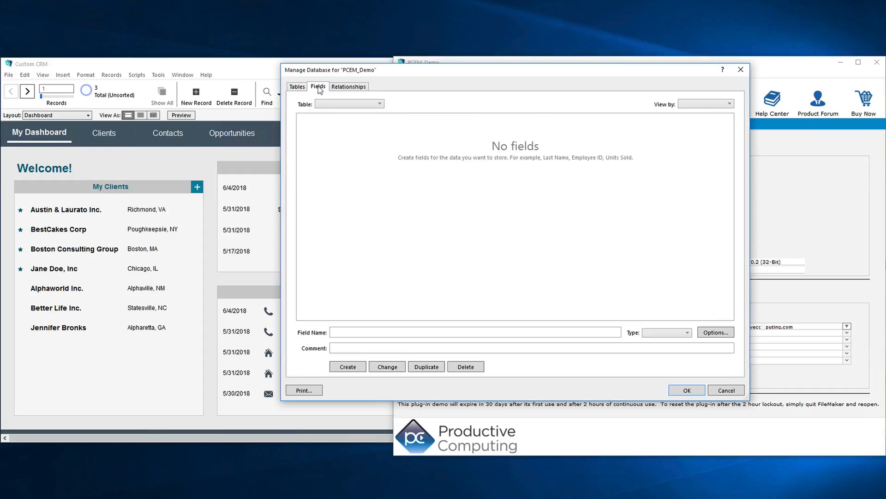
left_click(335, 150)
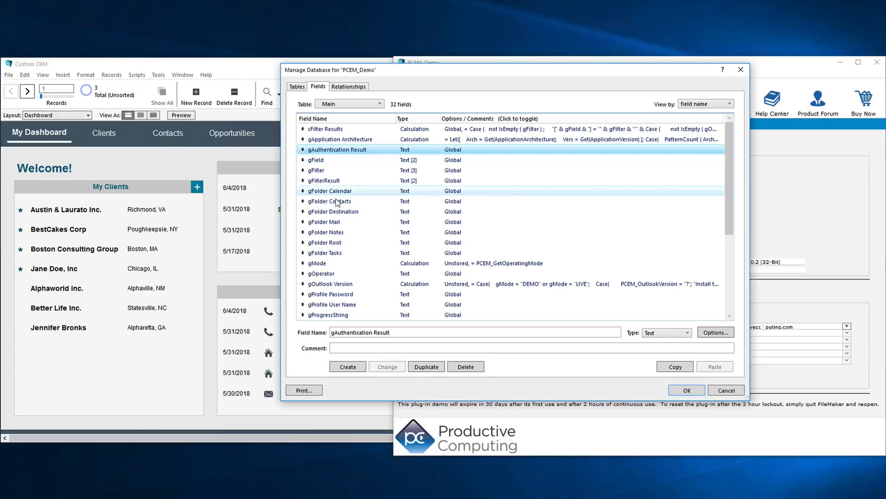
left_click(330, 202, "ctrl")
left_click(325, 242, "ctrl")
left_click(345, 295, "ctrl")
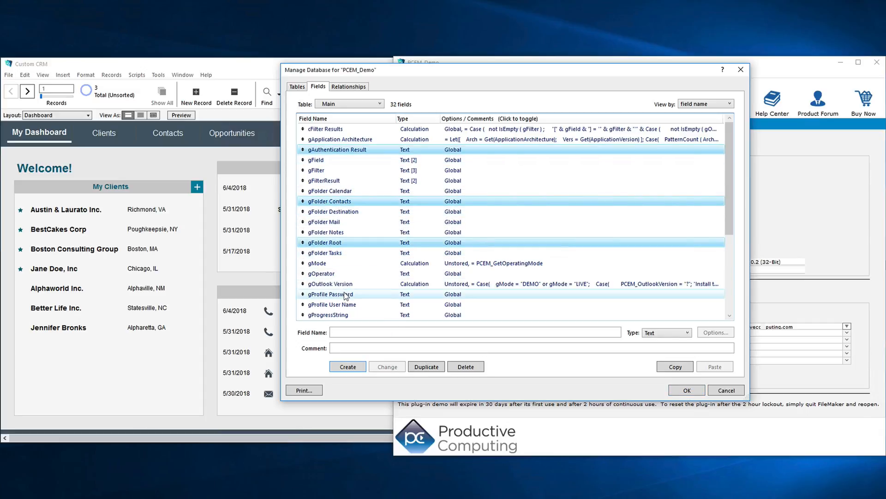
left_click(678, 368)
left_click(724, 393)
- Paste the five copied global fields into the CRM database's zResource table and save the database changes
left_click(9, 75)
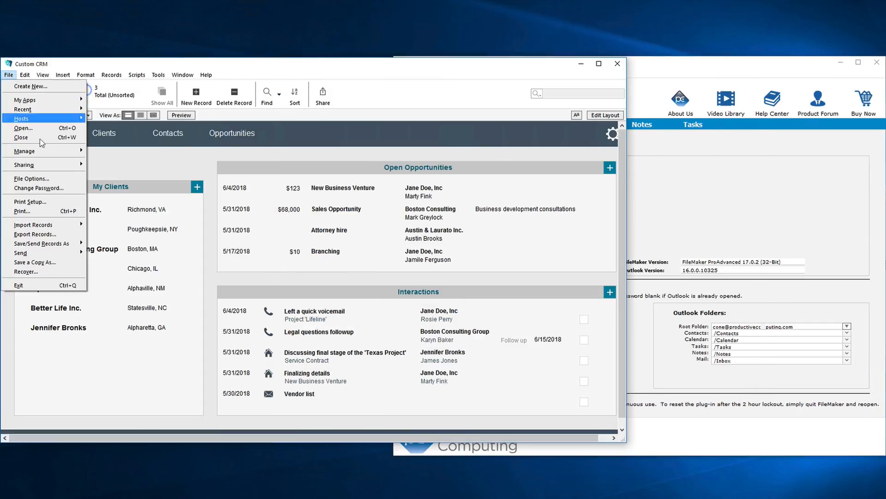
mouse_move(46, 151)
left_click(114, 153)
left_click(715, 366)
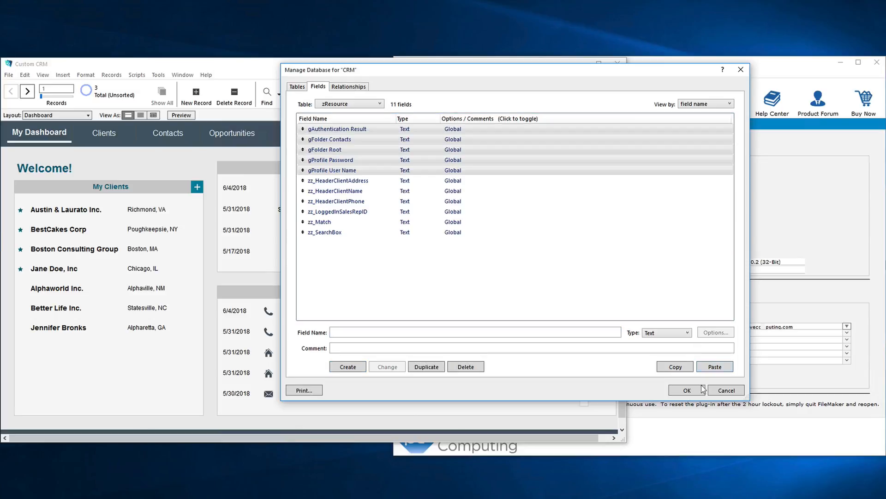
left_click(693, 388)
left_click(694, 388)
- Copy the Outlook-related contact field from the Contacts table in the PCEM_Demo database
left_click(401, 73)
mouse_move(432, 150)
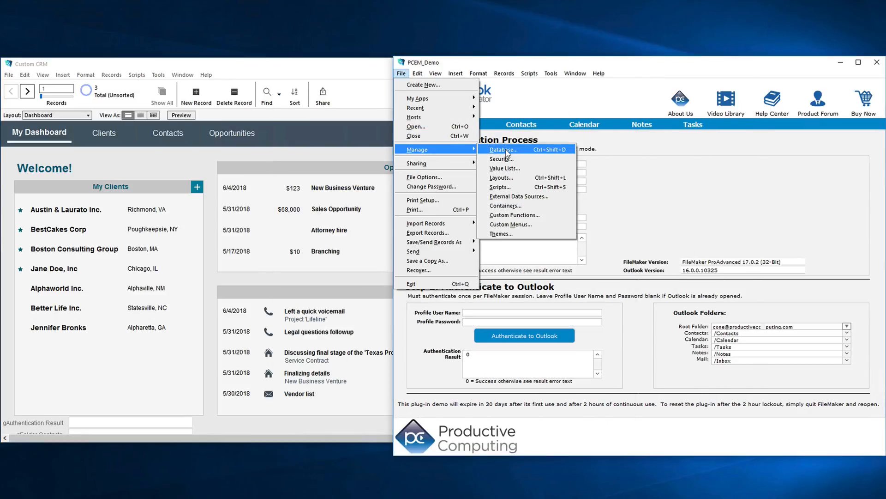
left_click(503, 150)
left_click(349, 103)
left_click(342, 140)
left_click_drag(730, 139, 732, 279)
left_click(467, 234)
left_click(669, 367)
left_click(723, 392)
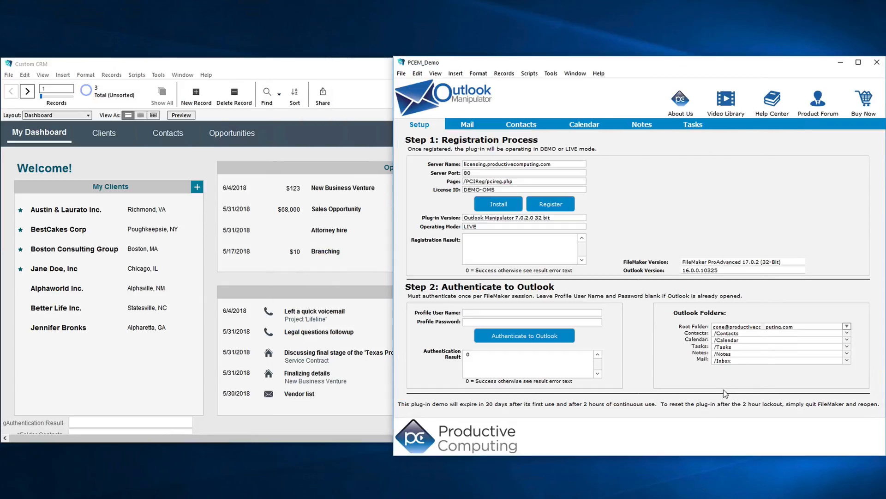
- Paste the copied field into the CRM database's Contact table and save the database changes
left_click(106, 88)
left_click(8, 75)
mouse_move(28, 149)
left_click(111, 150)
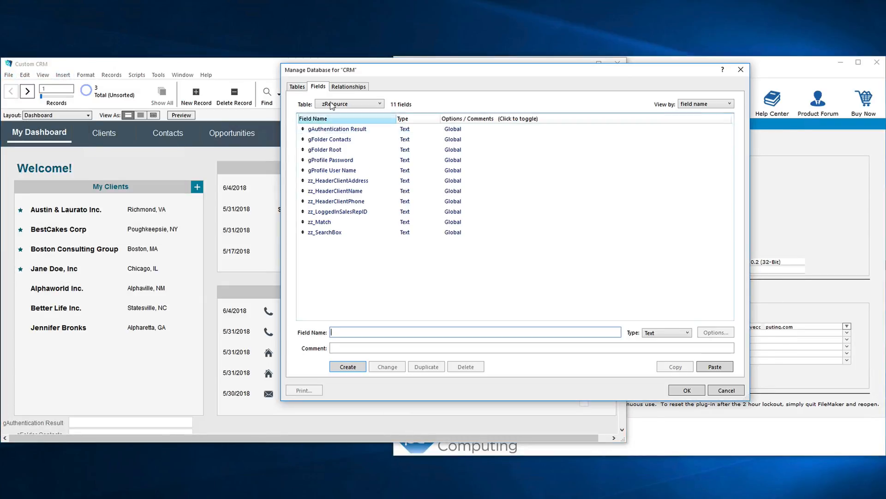
left_click(331, 105)
left_click(341, 140)
left_click(715, 366)
left_click(694, 390)
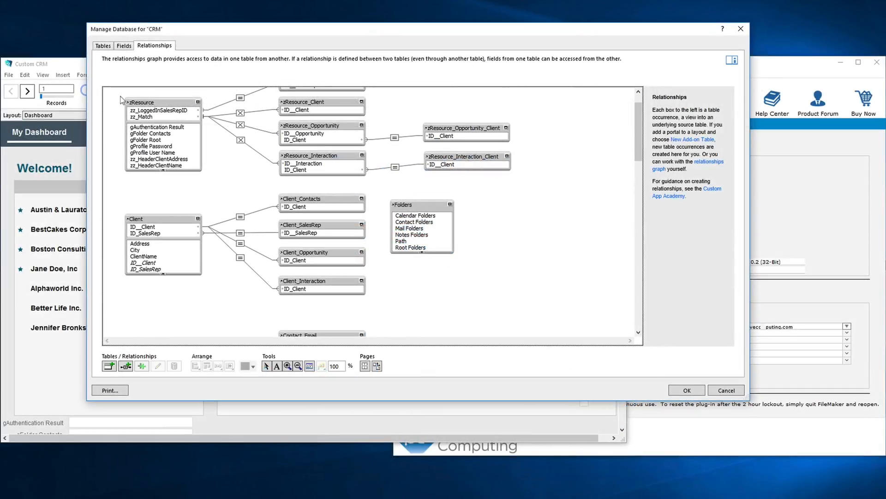
- Duplicate the zResource table occurrence in the CRM relationships graph and place the copy below Contact_Phone_Preferred
left_click(155, 102)
key("ctrl+d")
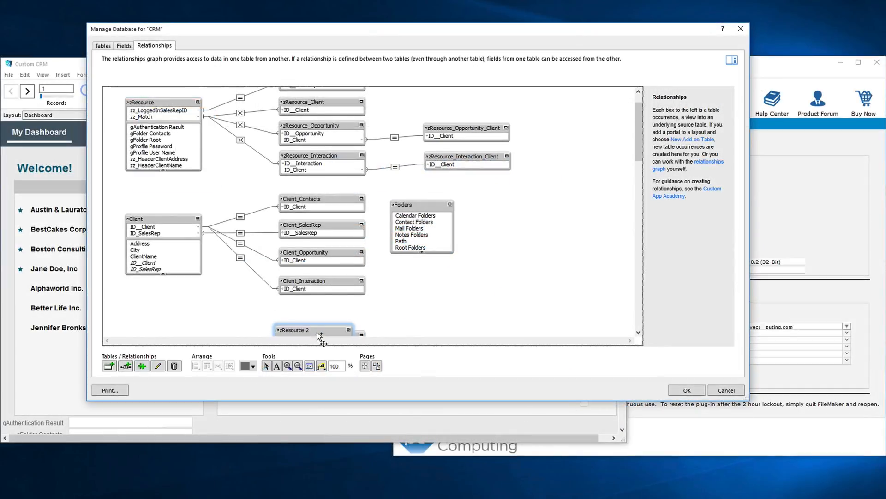
left_click_drag(318, 334, 317, 256)
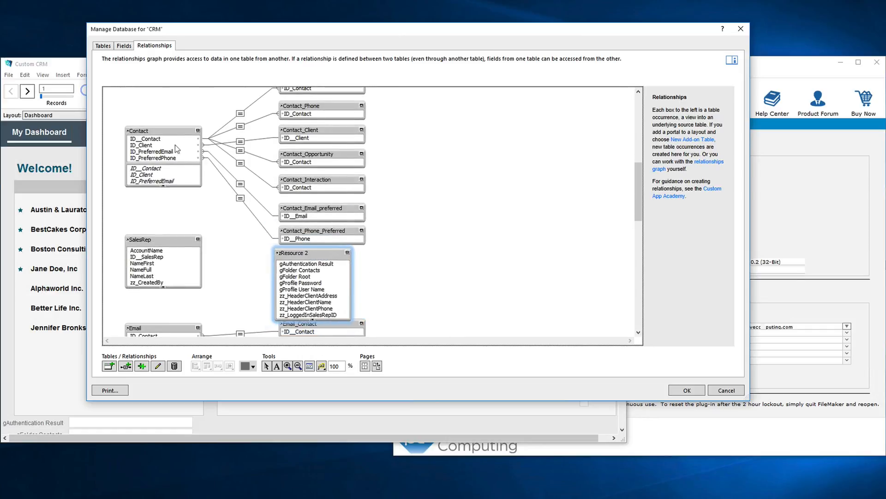
- Relate Contact to the duplicated zResource occurrence, joining ID__Contact to zz_Match with the x operator
left_click_drag(155, 139, 300, 270)
double_click(239, 203)
left_click(322, 115)
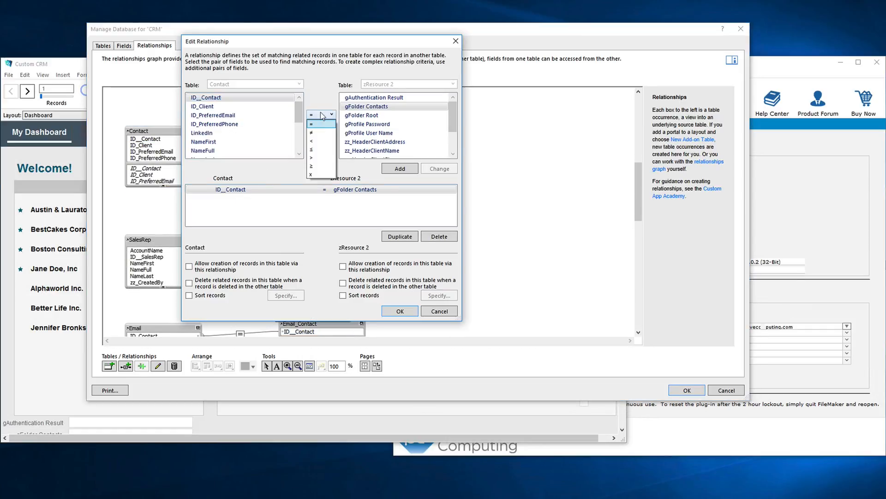
left_click(311, 175)
scroll(393, 132, "down", 2)
left_click(356, 142)
left_click(439, 169)
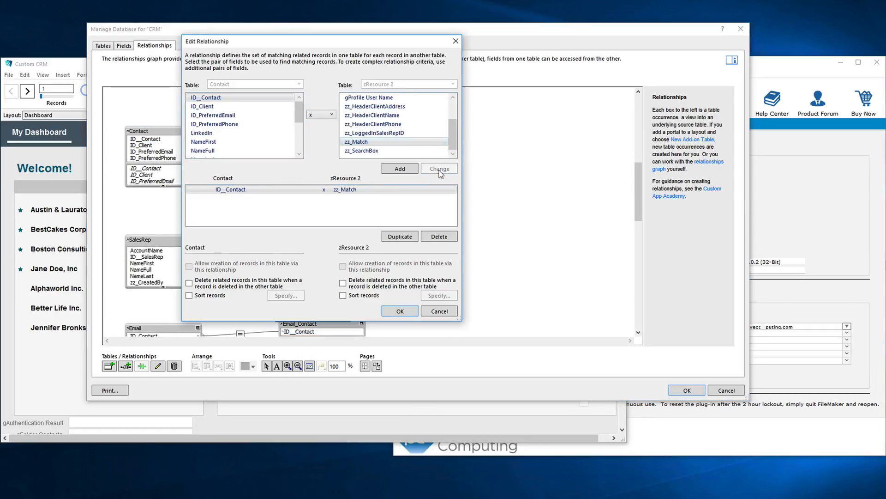
left_click(400, 311)
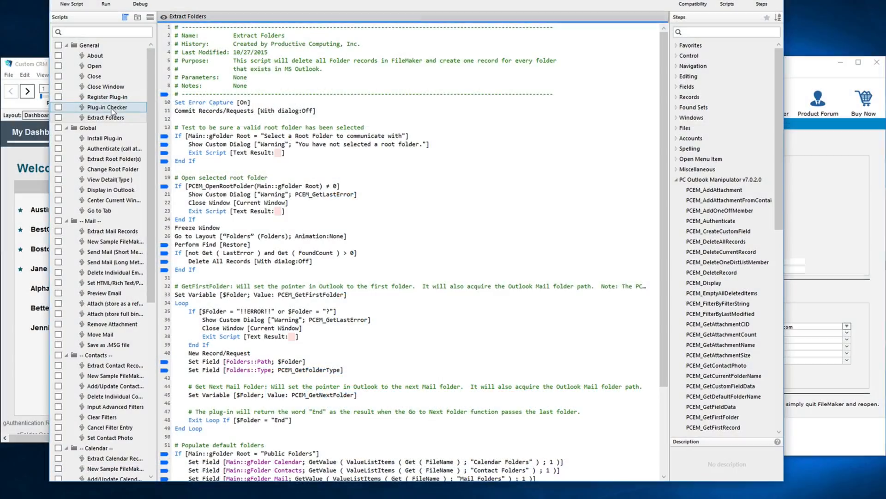
- Copy the Plug-in Checker, Extract Folders, Authenticate, Extract Root Folder(s) and Add/Update Contact Record(s) to Outlook scripts from PCEM_Demo into the CRM's script list
left_click(107, 107, "ctrl")
left_click(114, 148, "ctrl")
left_click(115, 159, "ctrl")
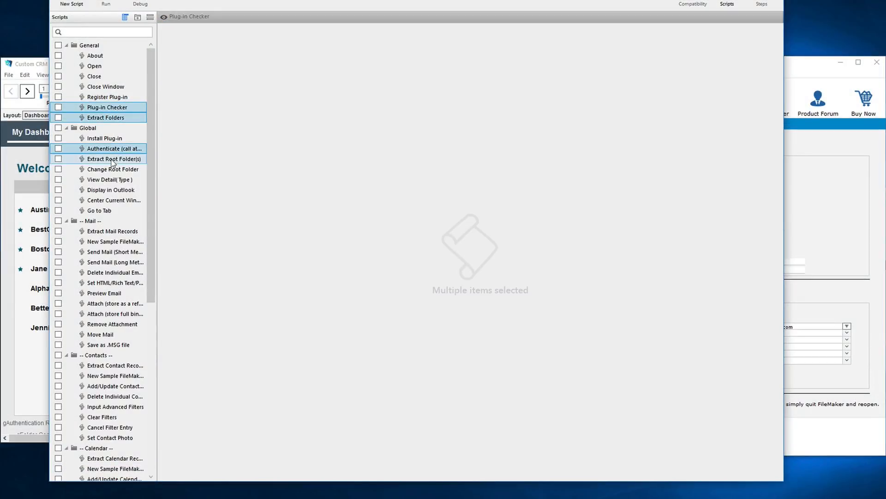
left_click(115, 313, "ctrl")
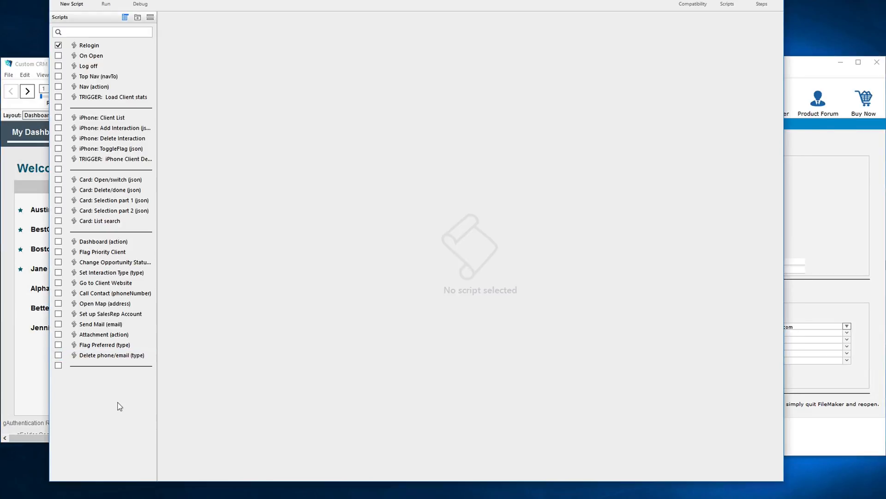
key("ctrl+v")
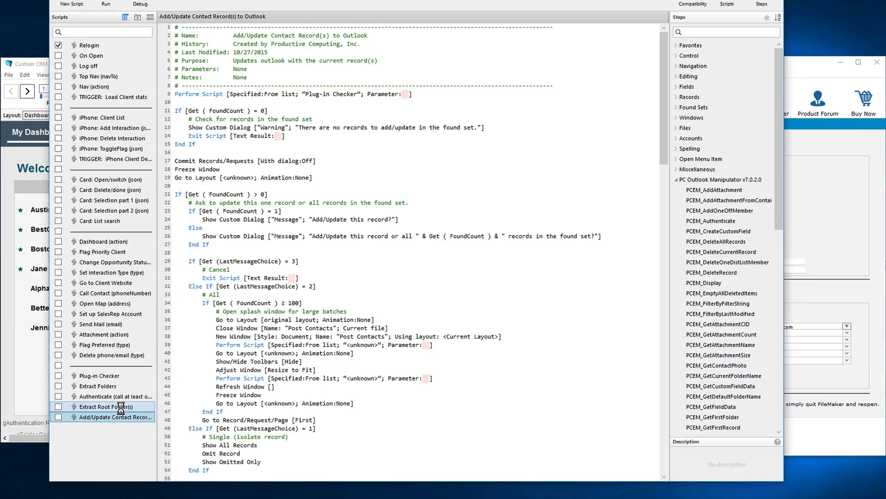
- Check the Plug-in Checker script, and in Extract Folders set breakpoints on the Public Folders If step and the final Perform Script step
left_click(115, 375)
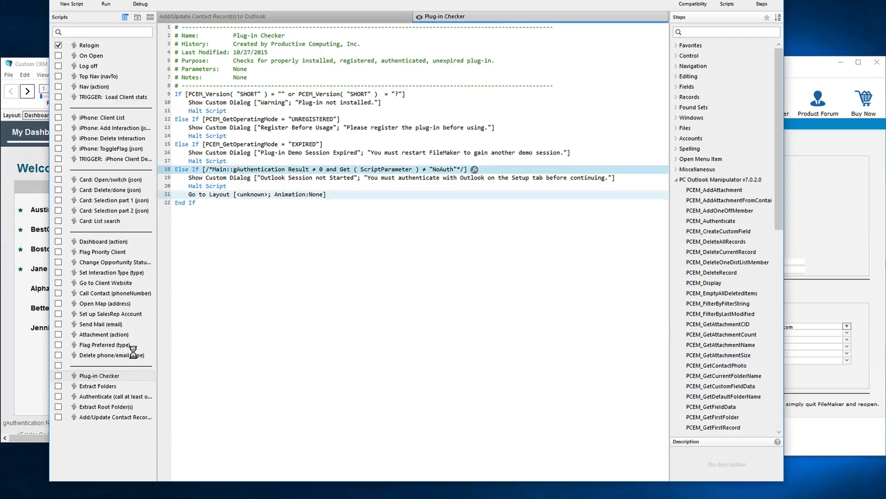
left_click(116, 385)
scroll(324, 369, "down", 4)
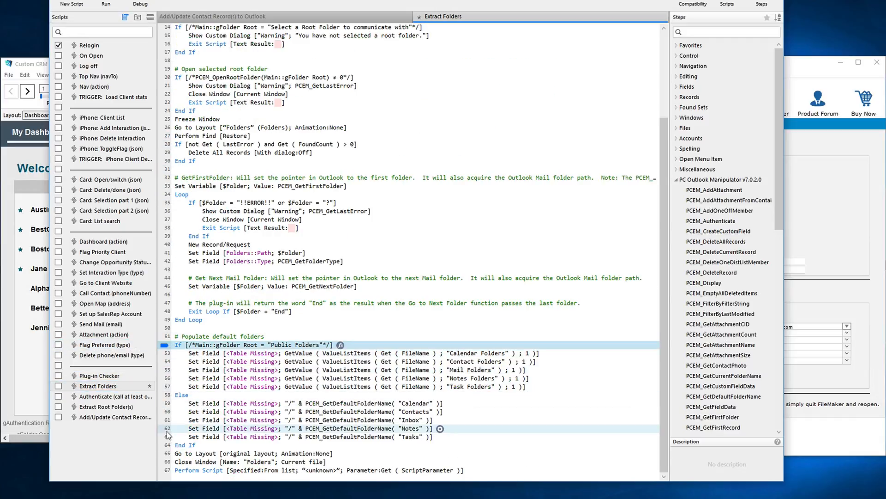
left_click(167, 470)
- Set breakpoints on the two consecutive Set Field steps inside the Else branch of the Authenticate script
left_click(115, 396)
left_click(167, 220)
left_click(169, 228)
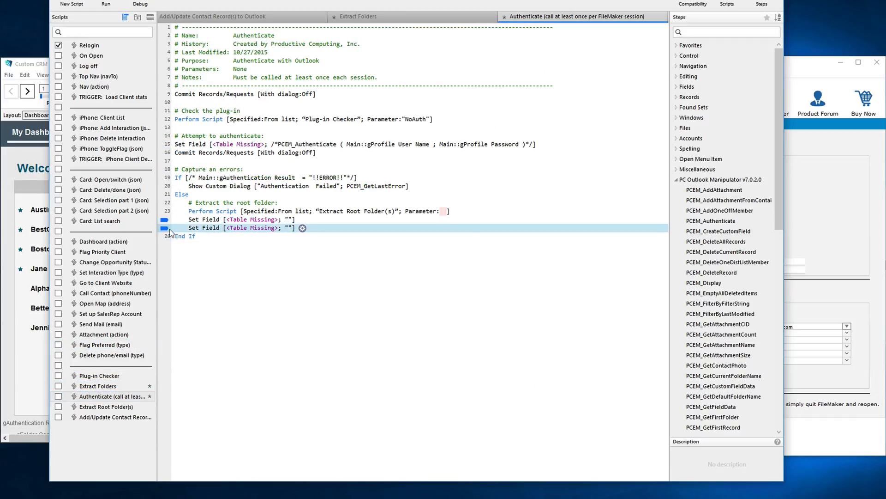
- Inspect the steps of the Extract Root Folder(s) and Add/Update Contact Record(s) to Outlook scripts
left_click(138, 406)
left_click(115, 417)
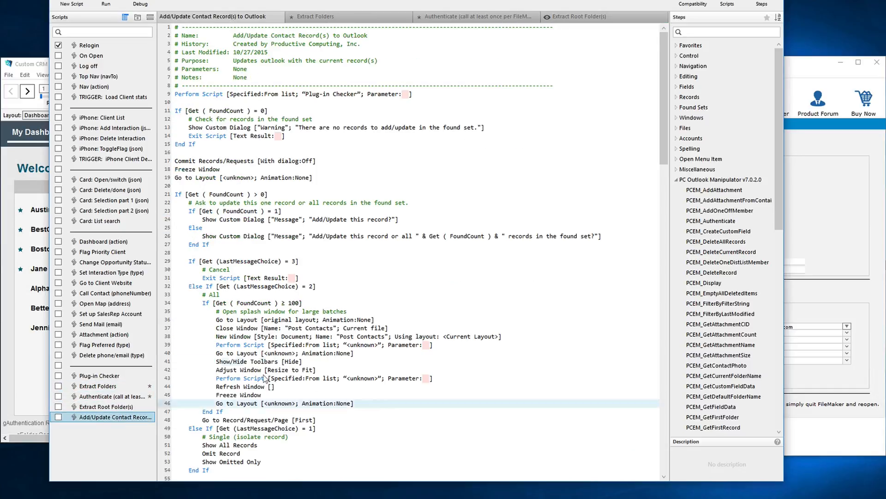
scroll(181, 214, "down", 20)
left_click(180, 214)
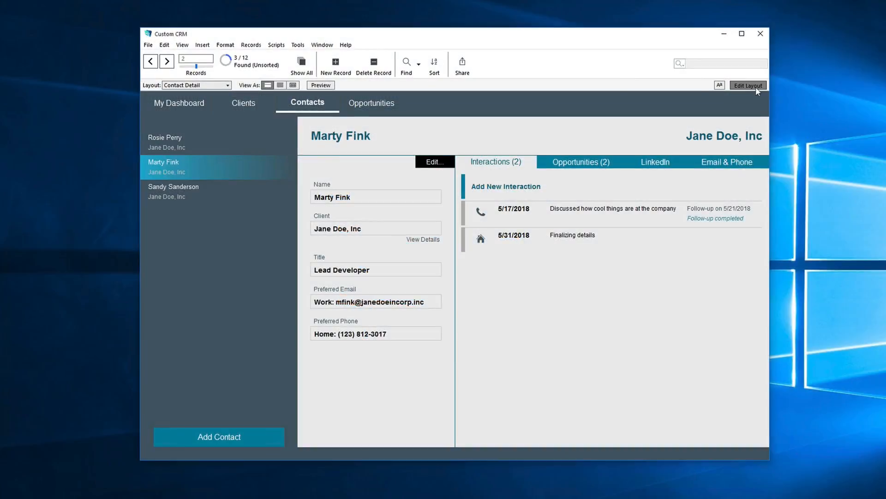
- Duplicate the Edit... button on the Contact Detail layout and label the copy Outlook
left_click(755, 87)
double_click(409, 185)
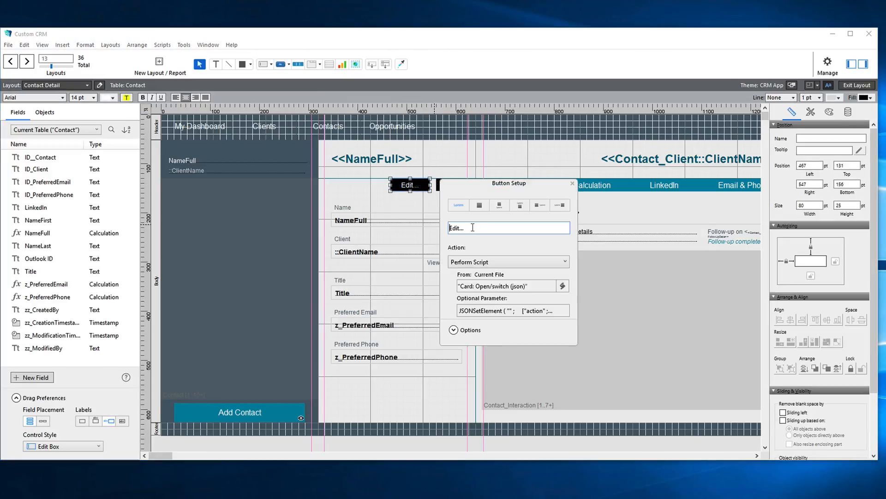
left_click_drag(473, 227, 439, 227)
type("Outlook")
left_click(572, 183)
- Place a copy of the Preferred Phone field and its label below the original, bound to Outlook ID and labelled Outlook
left_click_drag(399, 356, 398, 390)
left_click(414, 258)
left_click(436, 317)
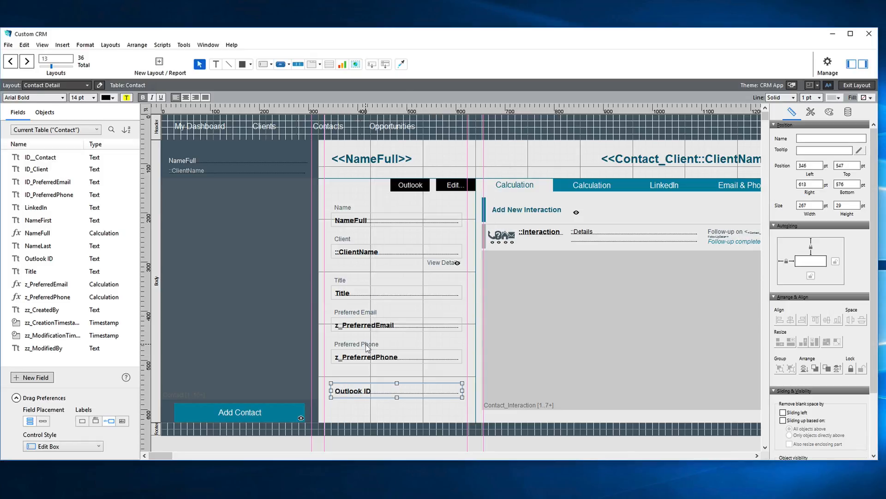
left_click_drag(366, 344, 364, 374)
double_click(364, 374)
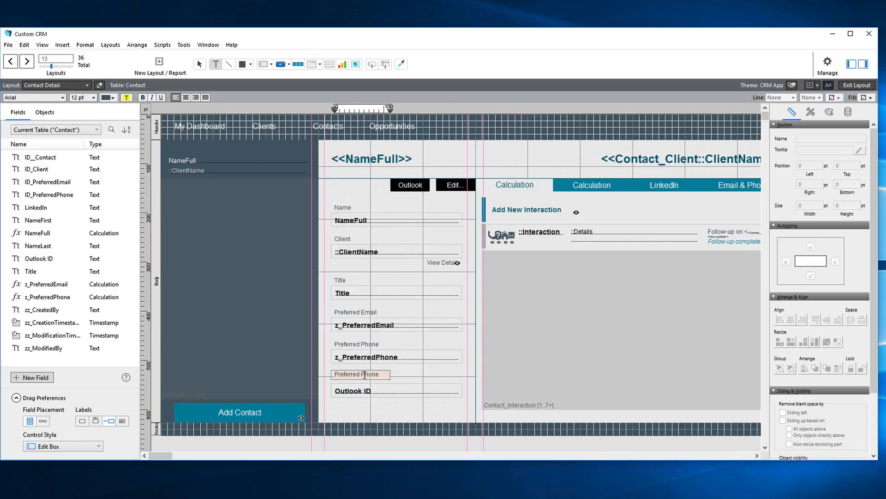
type("Outlook")
- Narrow the Add Contact button to about 120 pt and place an Outlook button beside it
left_click(269, 414)
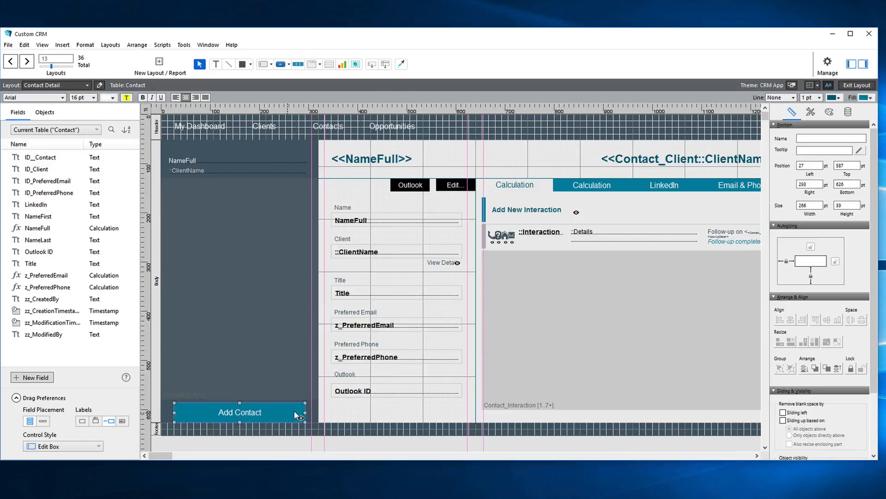
left_click_drag(304, 412, 236, 411)
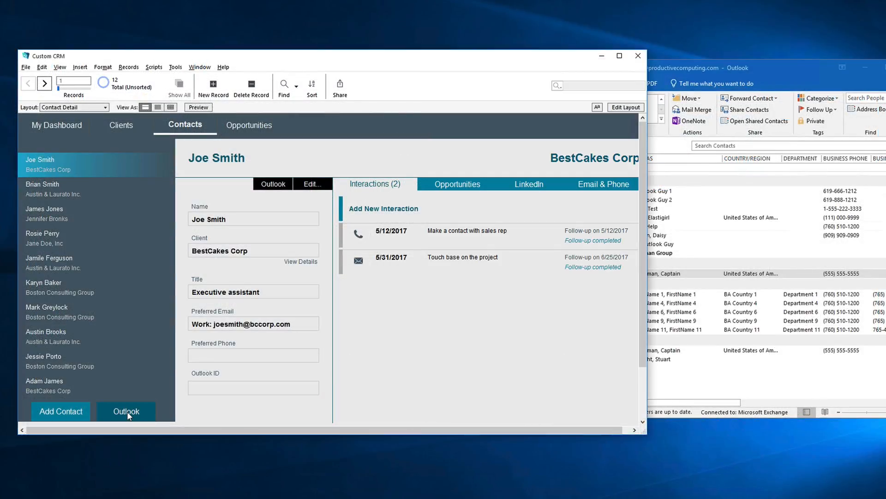
- Send only the current contact record from the CRM to Outlook
left_click(126, 412)
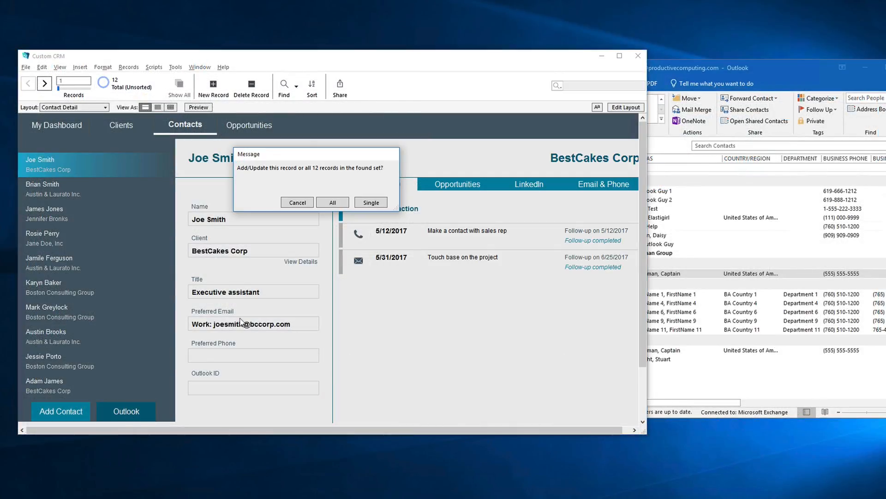
left_click(368, 204)
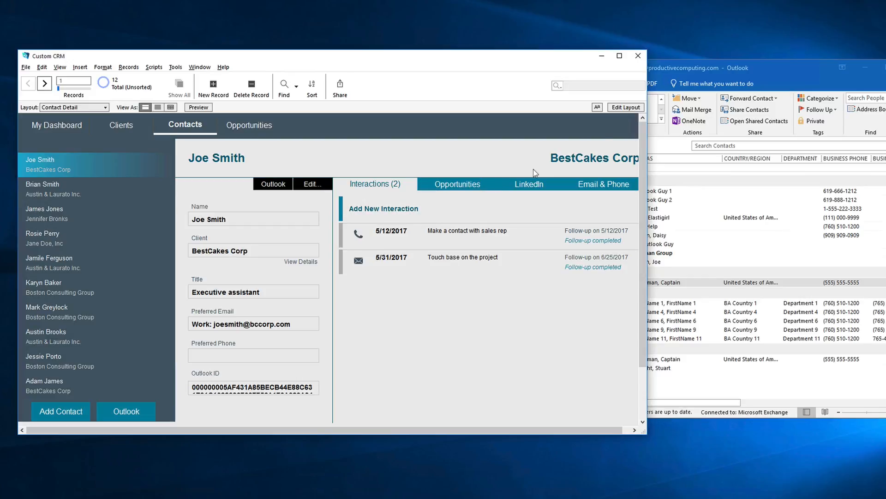
- Find the sent contact in the Outlook contacts list and view its full Outlook ID in the CRM
left_click(680, 65)
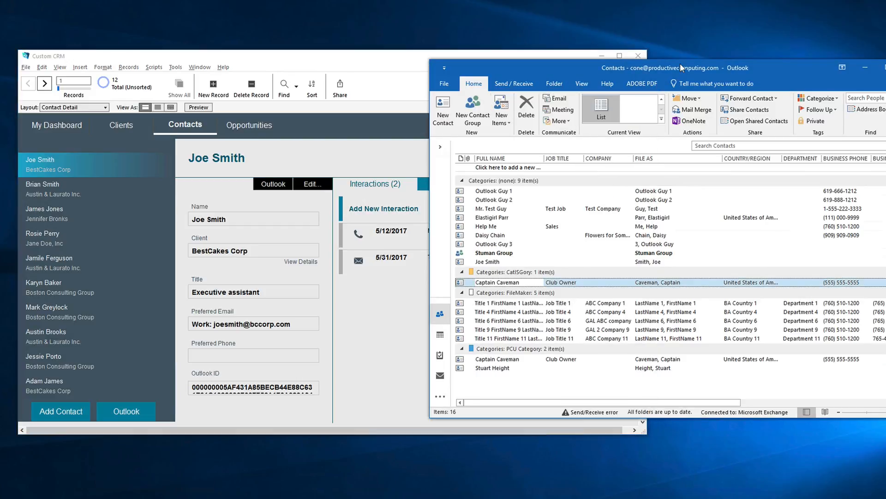
left_click(493, 262)
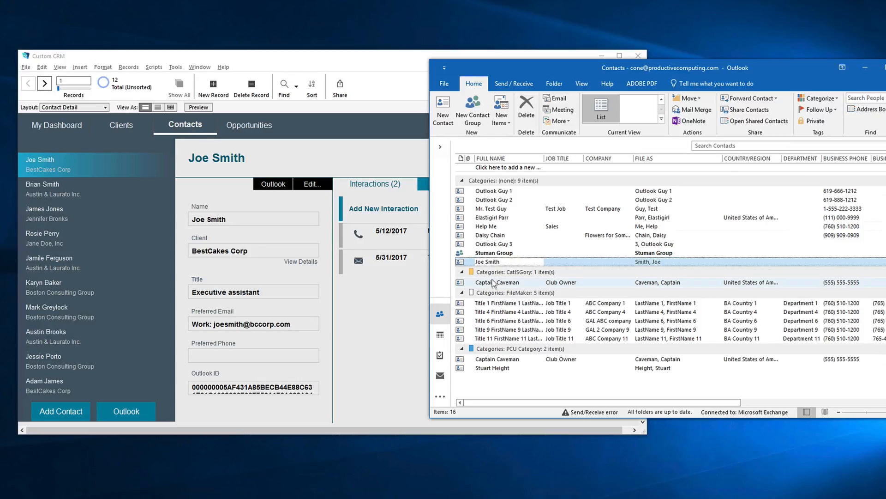
left_click(304, 388)
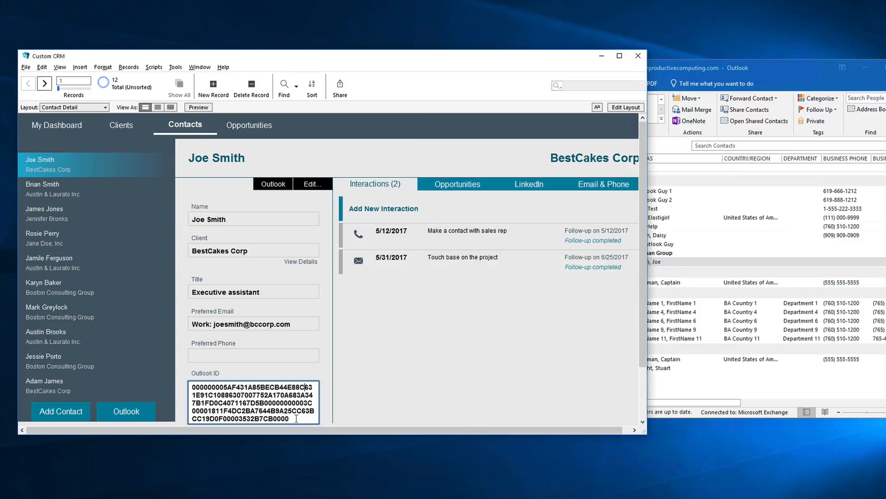
left_click(304, 370)
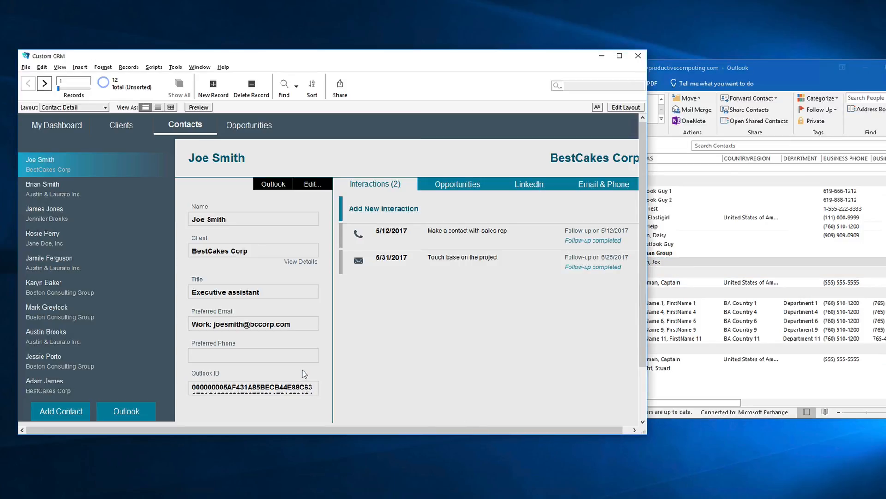
- Change the contact's first name in the CRM's Contact Detail card and compare it with the Outlook entry
left_click(310, 185)
left_click(279, 209)
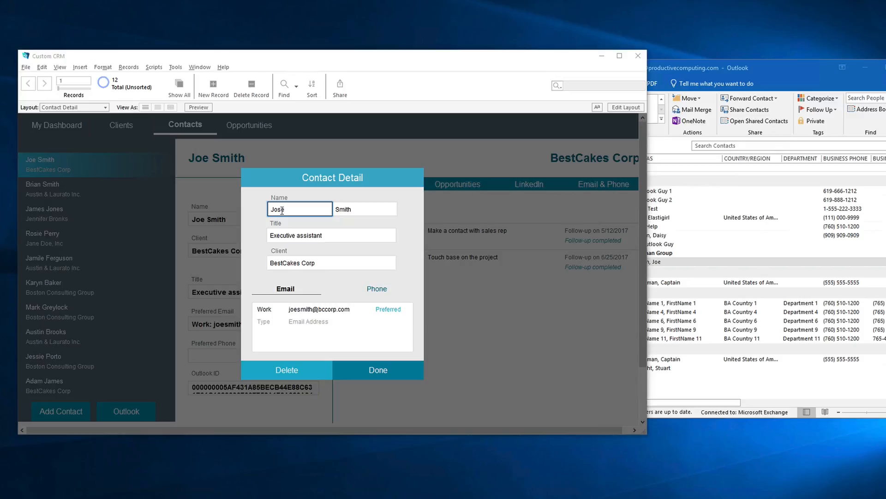
left_click(381, 369)
left_click(708, 66)
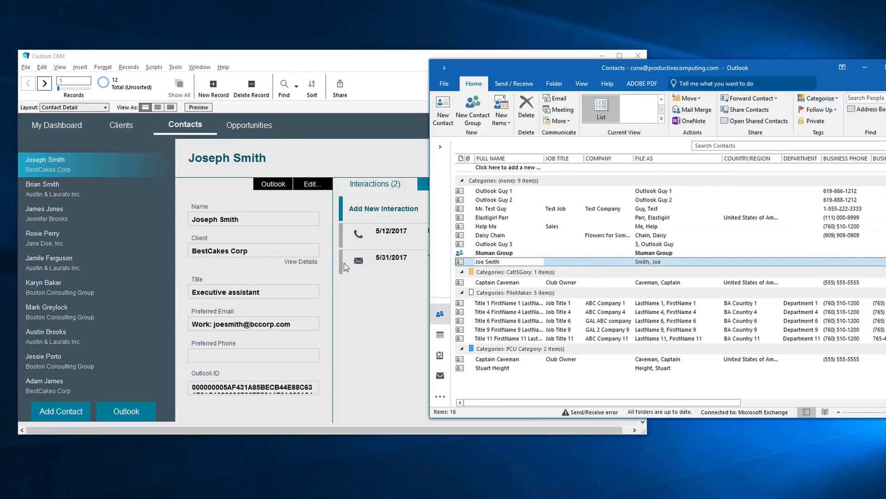
- Update the single edited contact in Outlook from the CRM and bring the Outlook contacts list forward
left_click(143, 410)
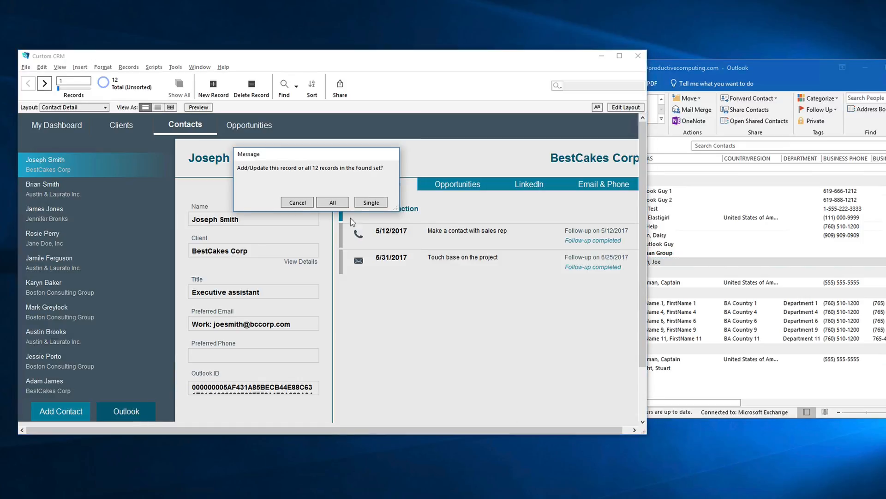
left_click(371, 202)
left_click(690, 72)
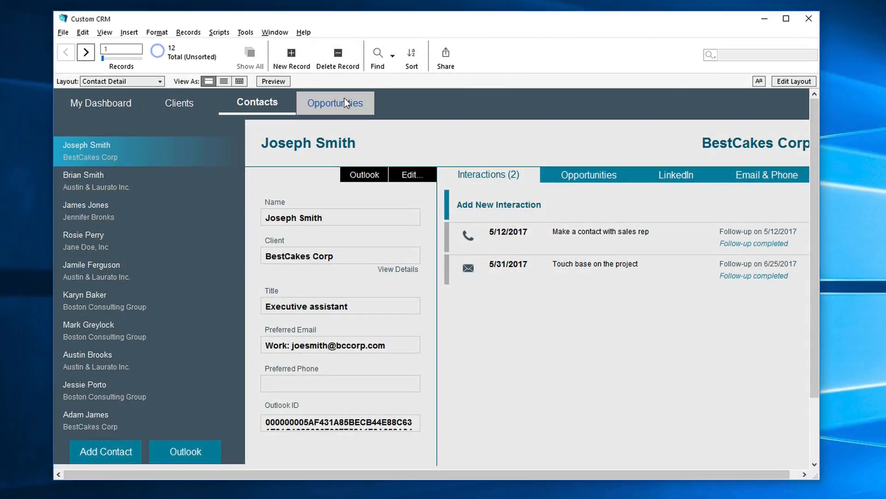
- Browse the CRM's Opportunities and Clients sections
left_click(345, 98)
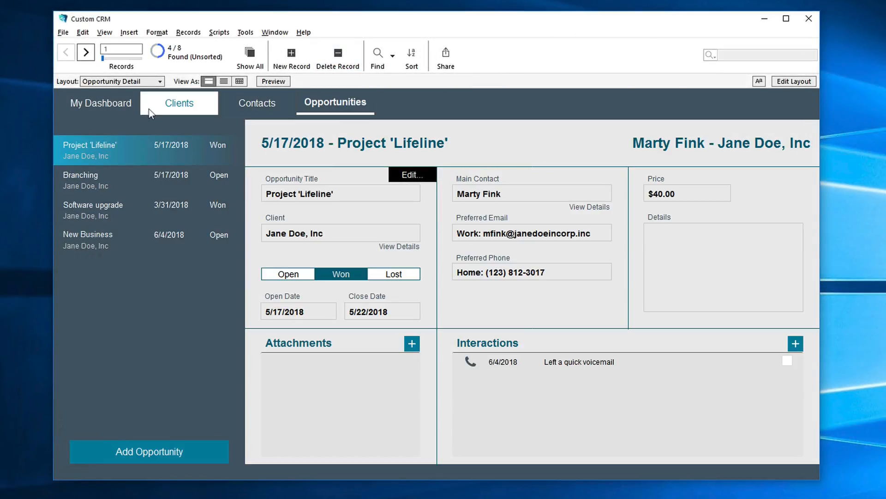
left_click(179, 102)
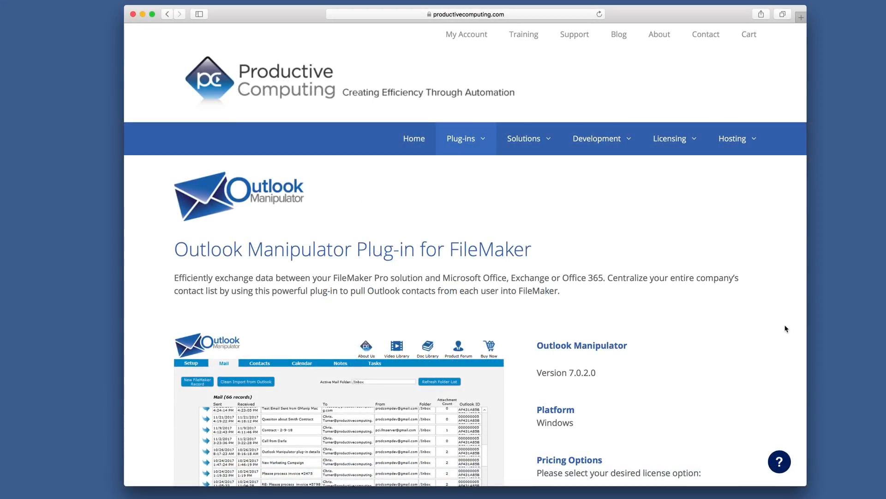
- Review the Outlook Manipulator plug-in's web page and the available courses on the Productive Computing University site
scroll(786, 329, "down", 7)
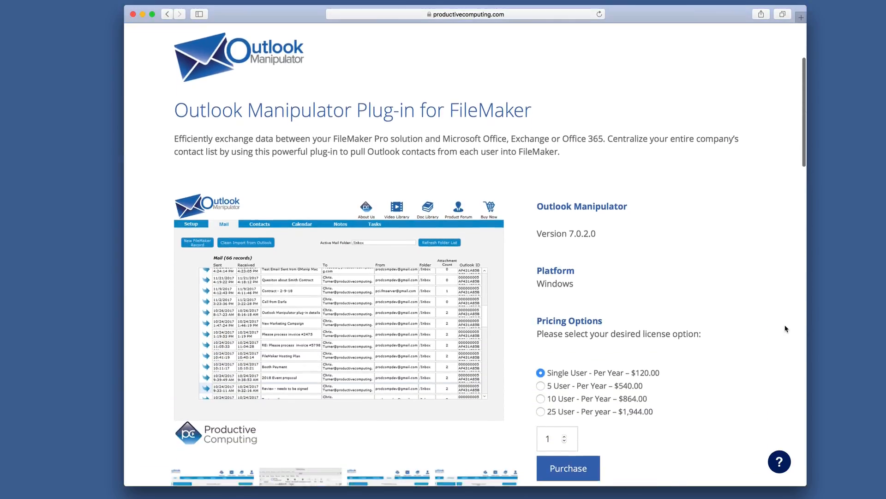
scroll(786, 329, "down", 10)
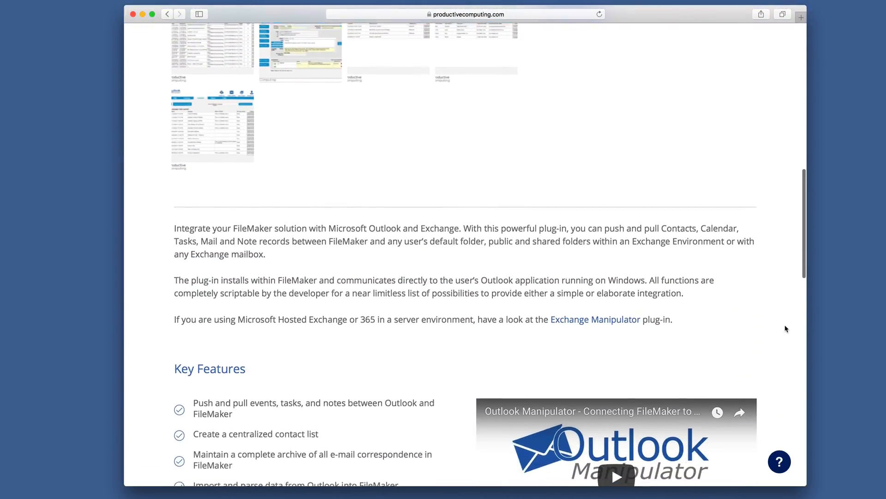
scroll(786, 328, "down", 2)
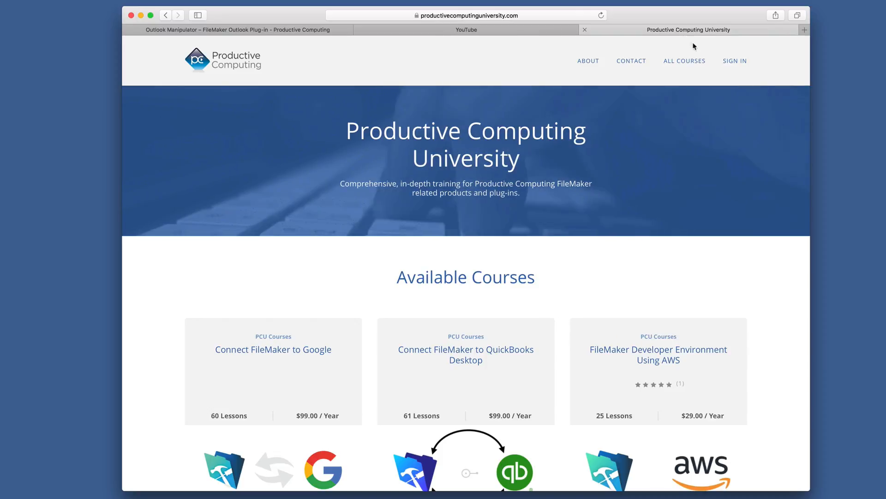
scroll(764, 152, "down", 5)
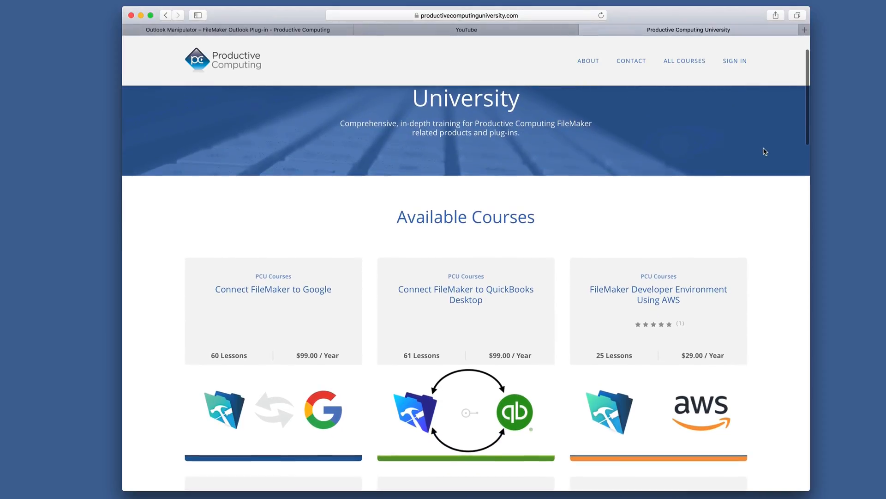
scroll(764, 152, "down", 5)
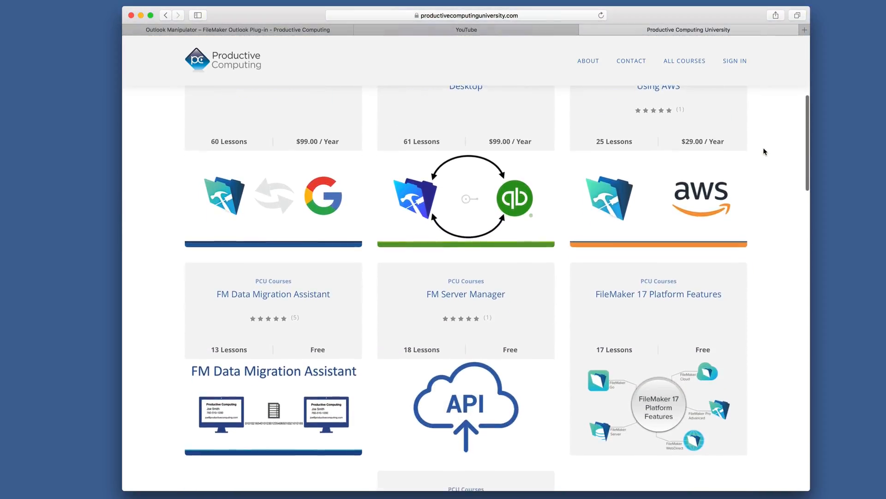